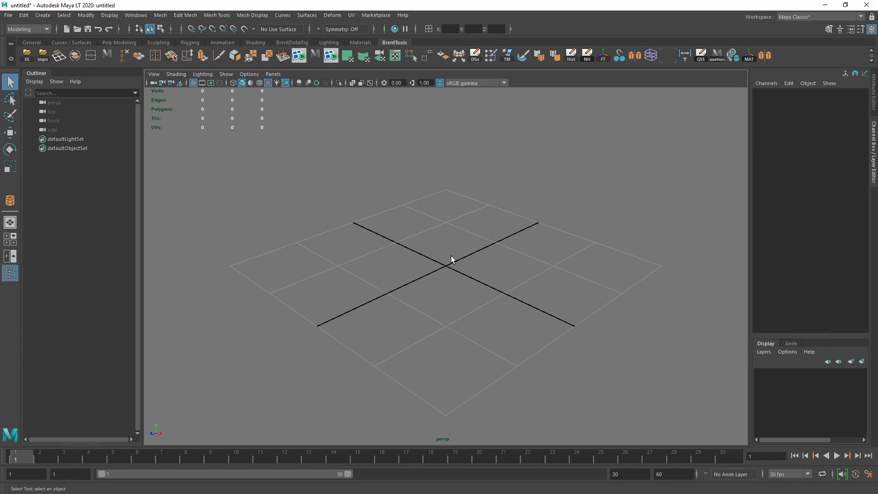
# - Draw out a polygon sphere at the grid centre from the primitives marking menu
pyautogui.moveTo(451, 259)
pyautogui.keyDown('shift'); pyautogui.mouseDown(button='right')
pyautogui.moveTo(450, 251)
pyautogui.moveTo(412, 291)
pyautogui.moveTo(462, 250)
pyautogui.moveTo(438, 257)
pyautogui.moveTo(429, 275)
pyautogui.moveTo(460, 265)
pyautogui.moveTo(443, 289)
pyautogui.moveTo(446, 419)
pyautogui.moveTo(453, 262)
pyautogui.mouseUp(button='right'); pyautogui.keyUp('shift')
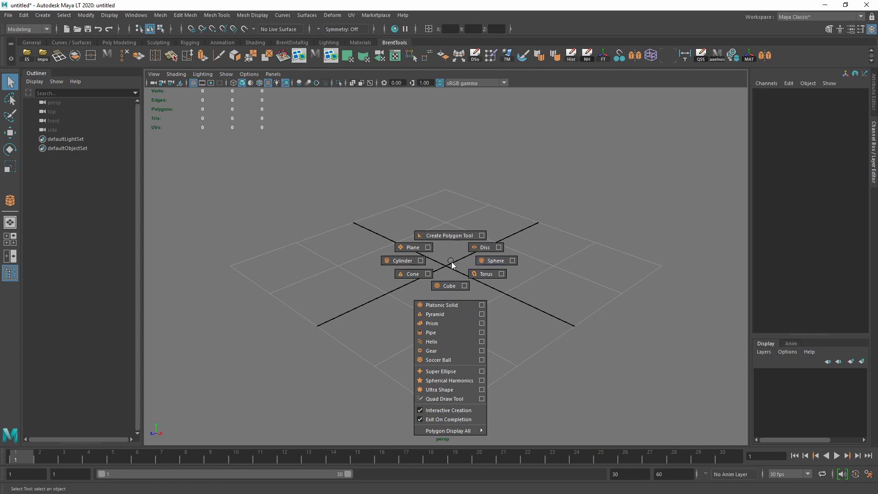
pyautogui.keyDown('shift'); pyautogui.moveTo(451, 262); pyautogui.dragTo(661, 261, button='right'); pyautogui.keyUp('shift')
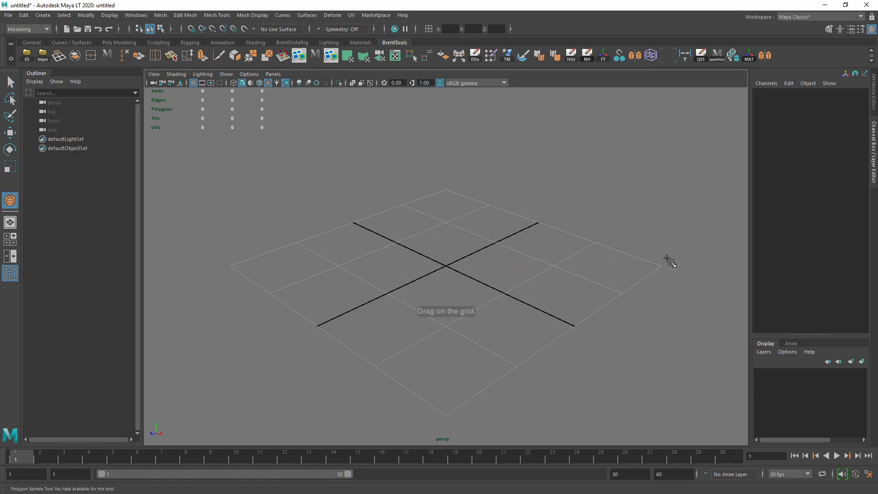
pyautogui.moveTo(441, 268); pyautogui.dragTo(423, 219)
pyautogui.press('q')
# - Set both of the sphere's subdivision counts to 10
pyautogui.keyDown('alt'); pyautogui.moveTo(472, 277); pyautogui.dragTo(474, 274); pyautogui.keyUp('alt')
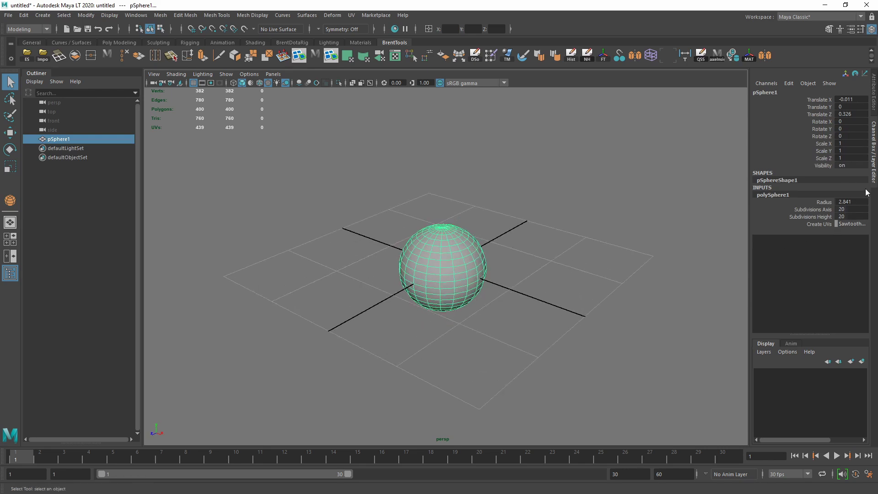
pyautogui.moveTo(844, 209); pyautogui.dragTo(843, 217)
pyautogui.write('10')
pyautogui.press('Return')
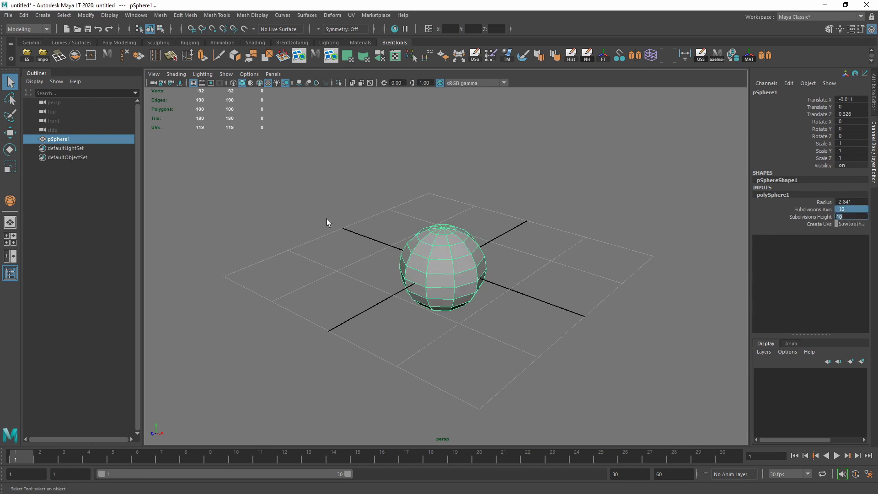
# - Reselect the sphere and delete it
pyautogui.keyDown('alt'); pyautogui.moveTo(488, 324); pyautogui.dragTo(488, 305); pyautogui.keyUp('alt')
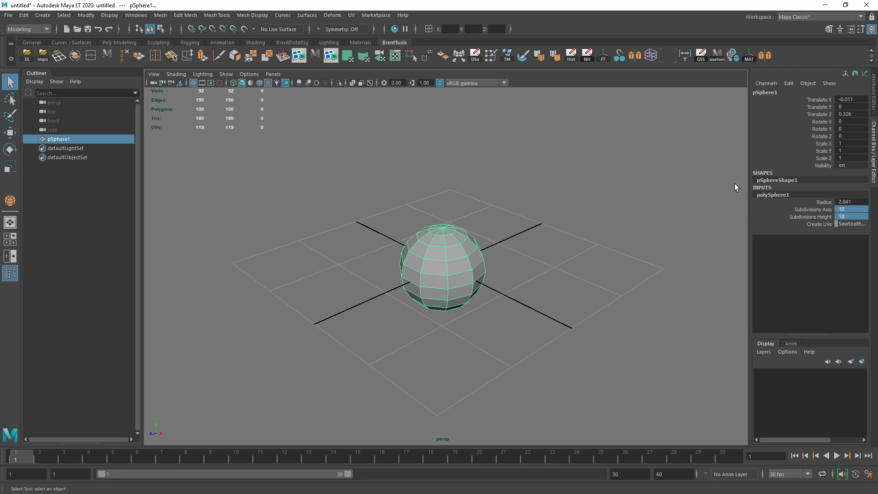
pyautogui.click(582, 251)
pyautogui.click(439, 272)
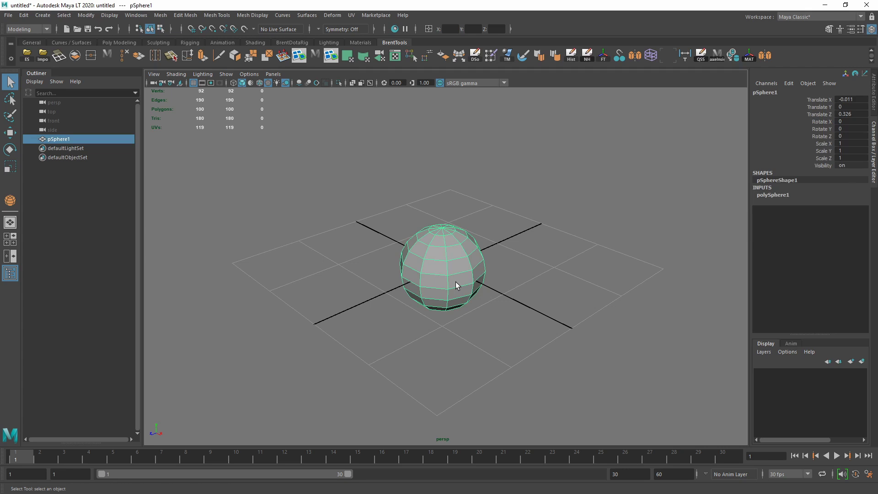
pyautogui.keyDown('alt'); pyautogui.moveTo(456, 282); pyautogui.dragTo(470, 281); pyautogui.keyUp('alt')
pyautogui.press('Delete')
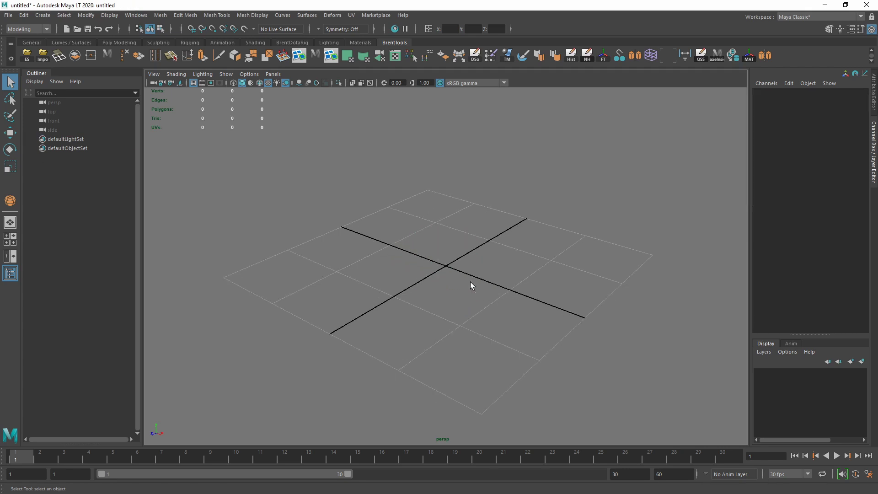
# - Create a new polygon sphere at the origin and set its radius to 12
pyautogui.keyDown('shift'); pyautogui.moveTo(438, 267); pyautogui.dragTo(445, 417, button='right'); pyautogui.keyUp('shift')
pyautogui.keyDown('shift'); pyautogui.moveTo(459, 277); pyautogui.dragTo(490, 278, button='right'); pyautogui.keyUp('shift')
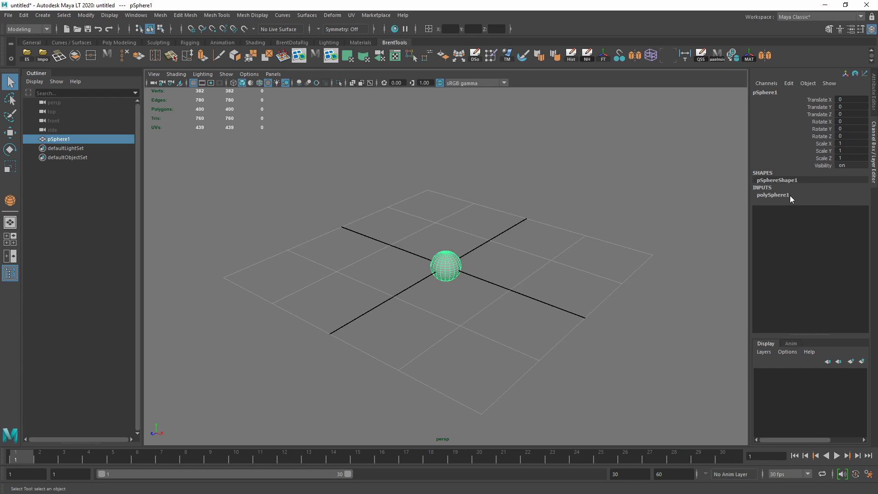
pyautogui.click(772, 195)
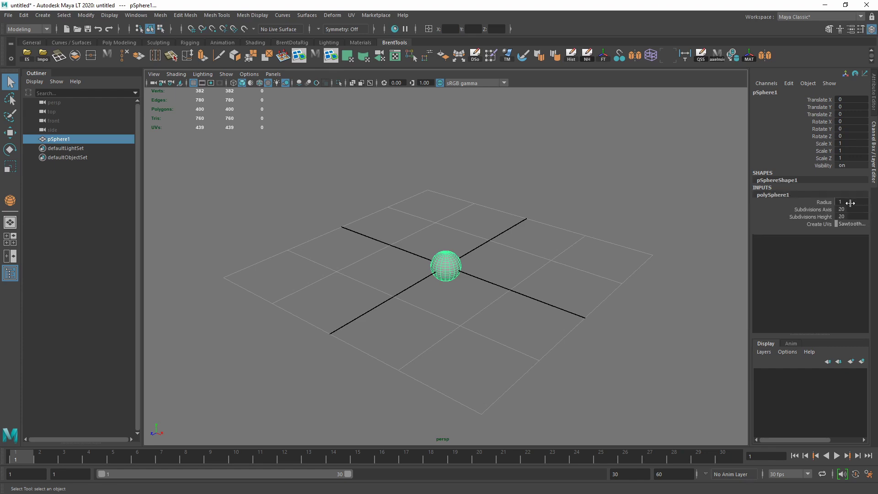
pyautogui.doubleClick(850, 202)
pyautogui.write('12')
pyautogui.press('Return')
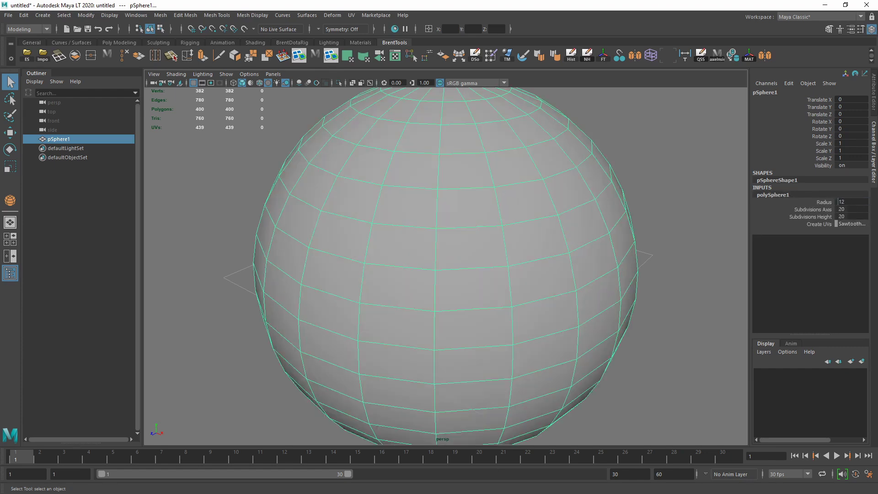
# - Lower the sphere's radius to 8, then adjust the radius once more
pyautogui.doubleClick(855, 202)
pyautogui.write('8')
pyautogui.press('Return')
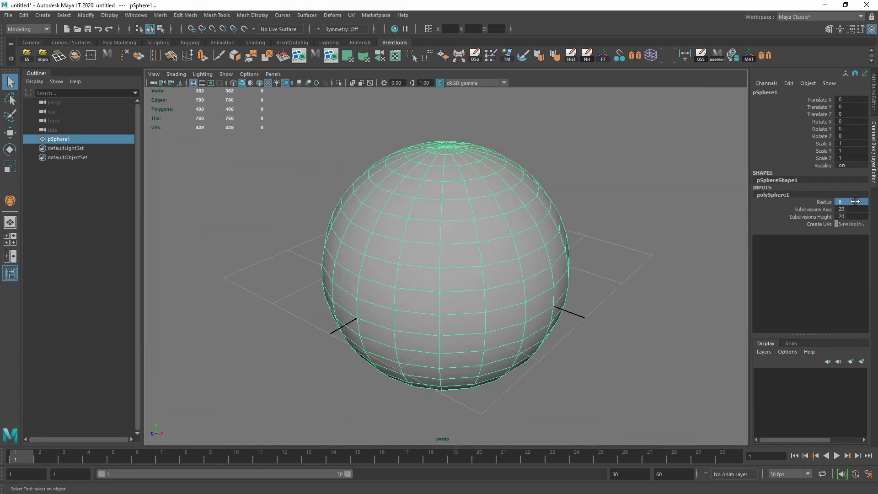
pyautogui.doubleClick(855, 202)
pyautogui.write('0')
pyautogui.press('Return')
# - Set the sphere to 8 axis subdivisions and 5 height subdivisions
pyautogui.doubleClick(858, 209)
pyautogui.write('8')
pyautogui.press('Tab')
pyautogui.write('10')
pyautogui.press('Return')
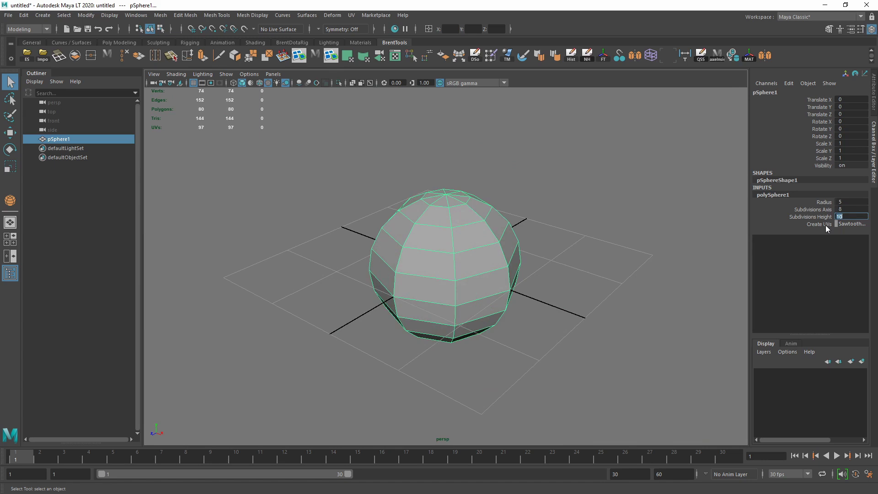
pyautogui.write('5')
pyautogui.press('Return')
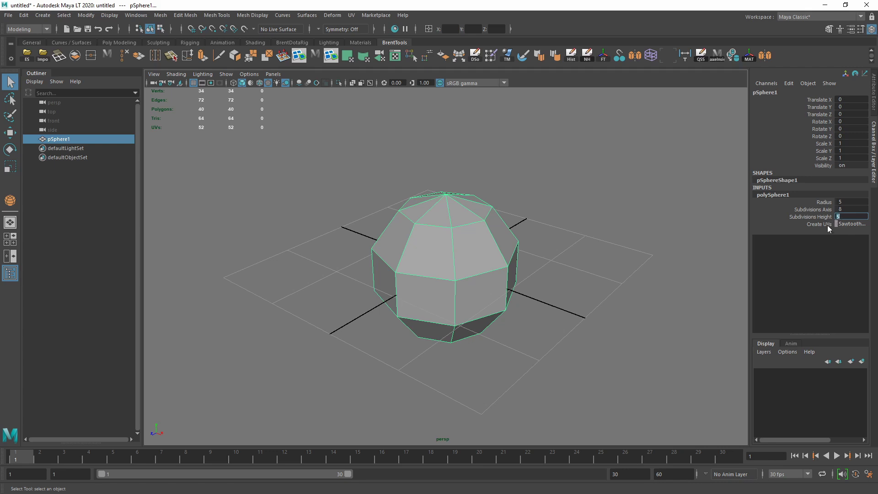
# - Leave the UV creation choice unchanged, then reselect and delete the sphere
pyautogui.click(841, 223)
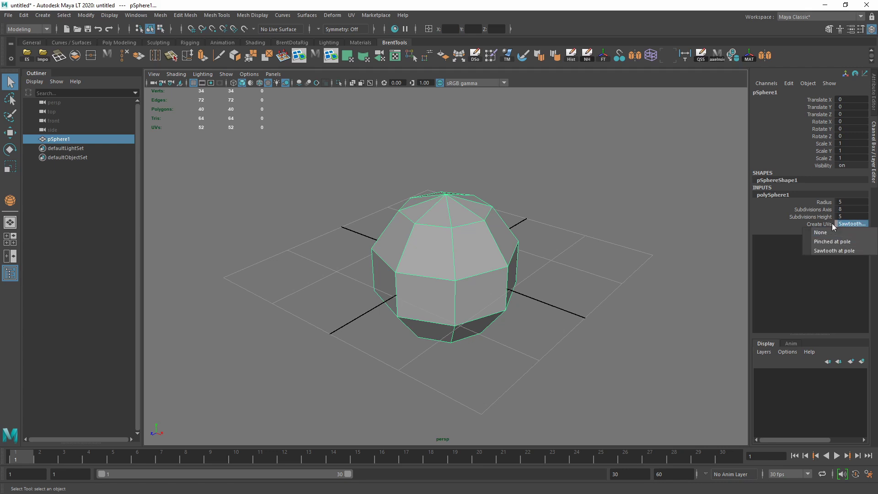
pyautogui.click(654, 275)
pyautogui.click(558, 237)
pyautogui.click(434, 303)
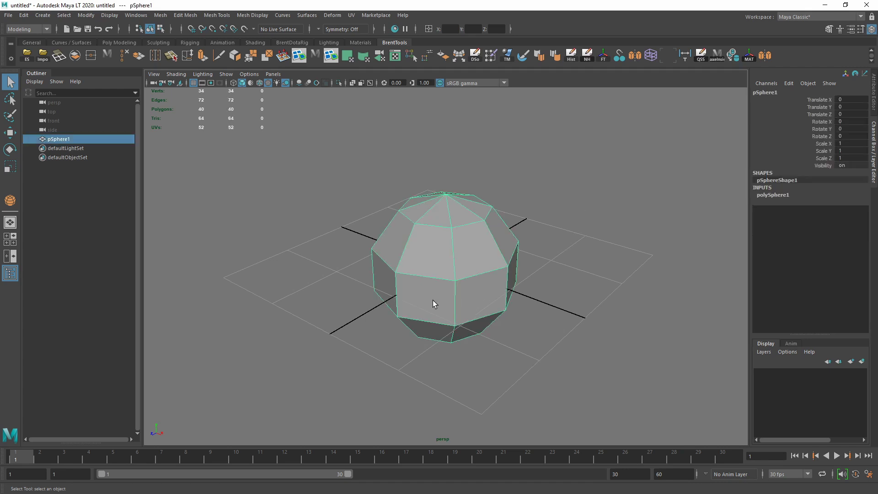
pyautogui.press('Delete')
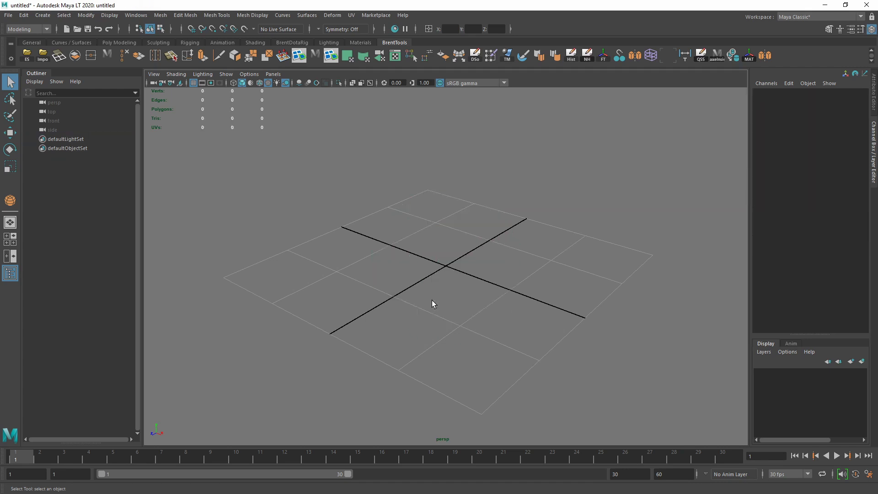
# - Turn off interactive creation and create a polygon cube on the grid, then deselect it
pyautogui.keyDown('shift'); pyautogui.rightClick(473, 276); pyautogui.keyUp('shift')
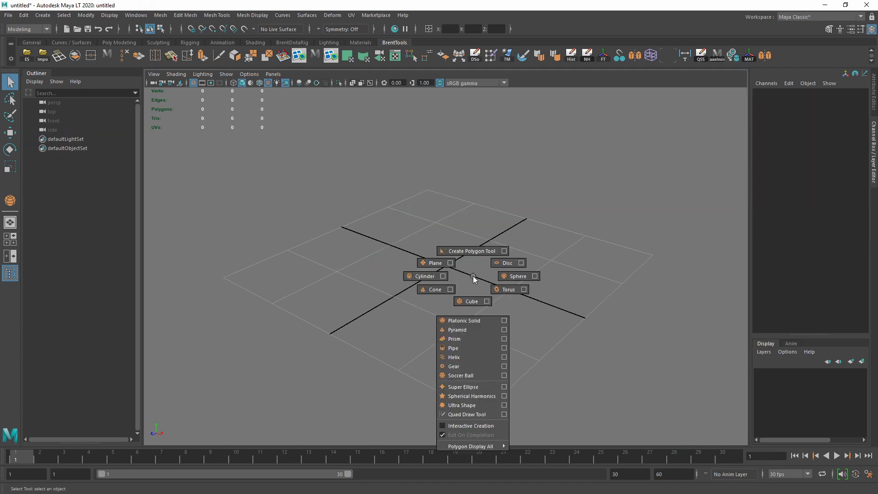
pyautogui.click(471, 426)
pyautogui.keyDown('shift'); pyautogui.rightClick(447, 267); pyautogui.keyUp('shift')
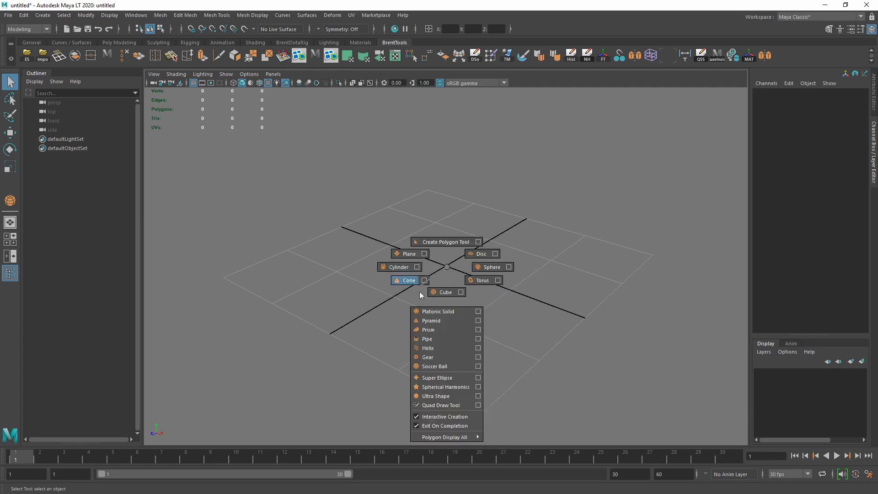
pyautogui.click(443, 291)
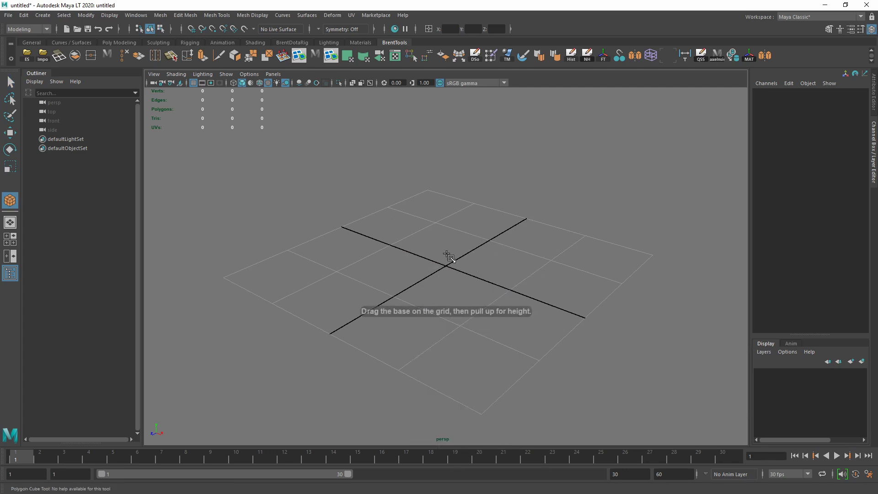
pyautogui.moveTo(421, 273); pyautogui.dragTo(576, 182)
pyautogui.press('q')
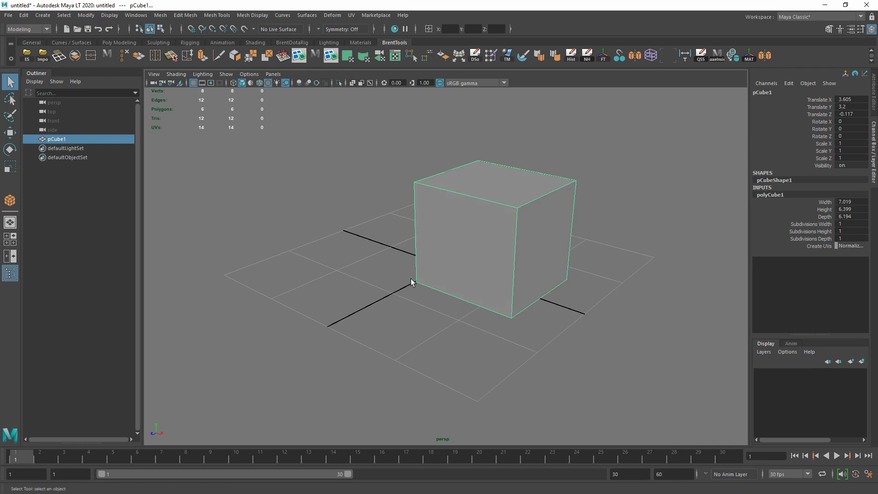
pyautogui.keyDown('shift'); pyautogui.rightClick(424, 241); pyautogui.keyUp('shift')
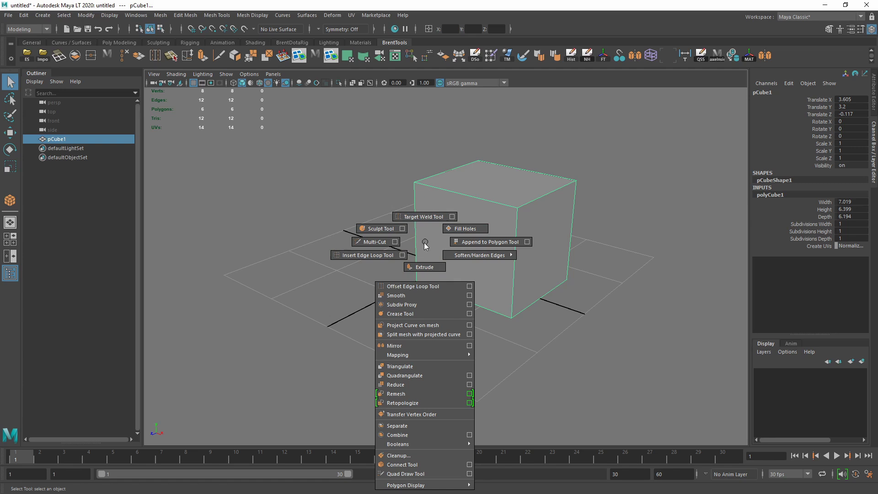
pyautogui.click(367, 272)
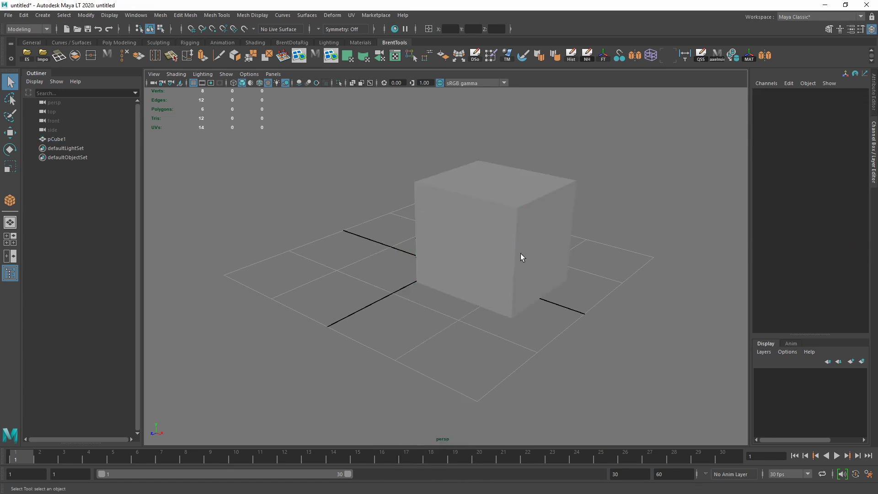
# - Select pCube1 in the viewport and toggle the Outliner panel off and on twice
pyautogui.click(497, 216)
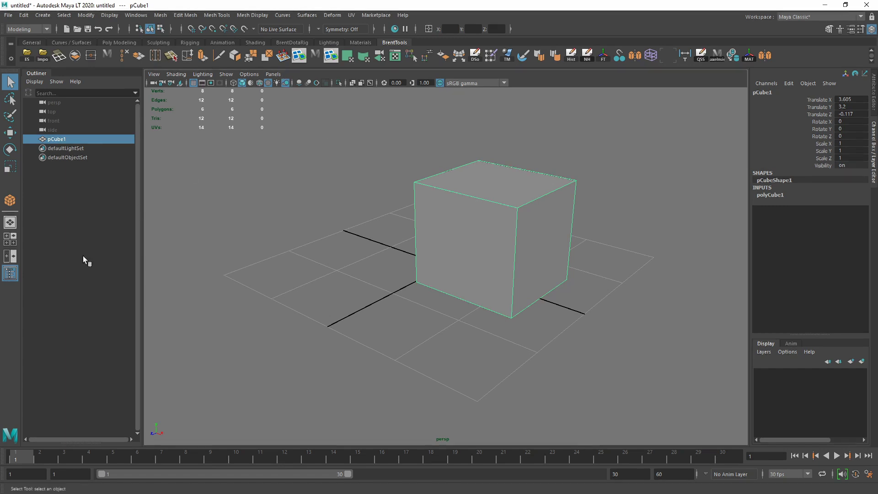
pyautogui.click(10, 277)
pyautogui.click(10, 277)
pyautogui.click(10, 272)
pyautogui.click(10, 273)
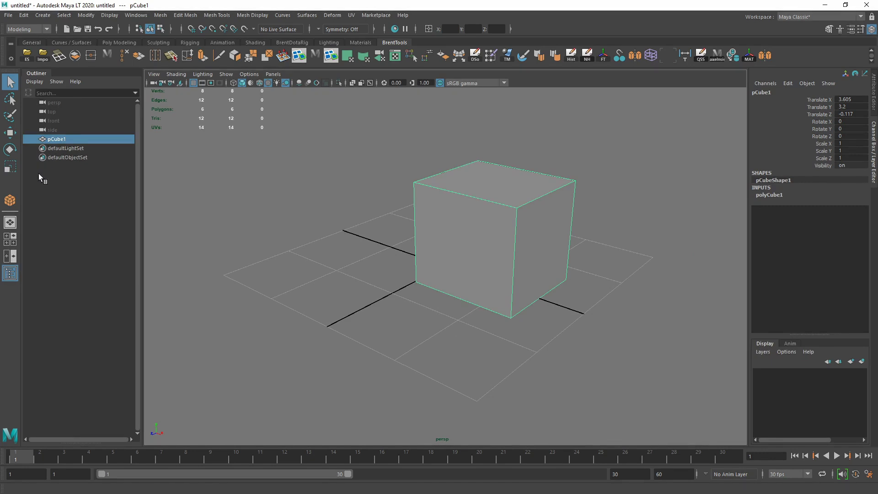
pyautogui.click(11, 273)
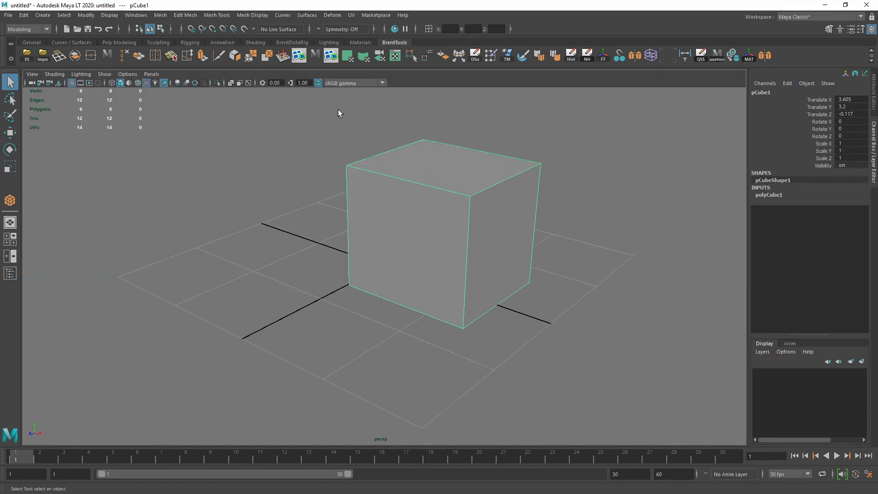
pyautogui.keyDown('alt'); pyautogui.moveTo(462, 257); pyautogui.dragTo(443, 225); pyautogui.keyUp('alt')
pyautogui.hotkey('ctrl', 'space')
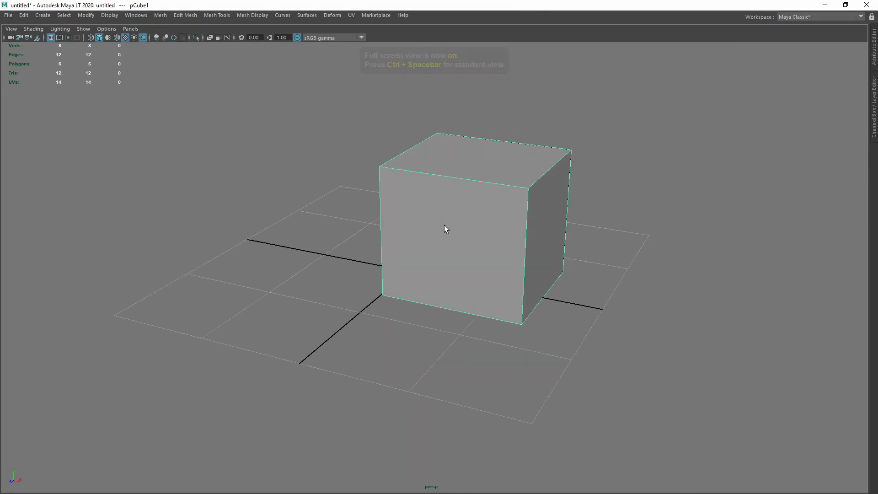
pyautogui.keyDown('alt'); pyautogui.moveTo(550, 195); pyautogui.dragTo(459, 203); pyautogui.keyUp('alt')
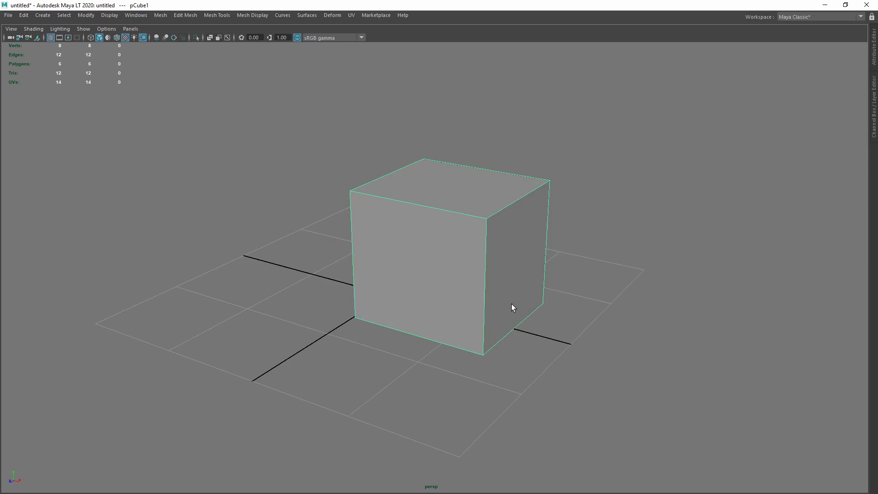
pyautogui.keyDown('alt'); pyautogui.moveTo(511, 304); pyautogui.dragTo(505, 301); pyautogui.keyUp('alt')
pyautogui.hotkey('ctrl', 'space')
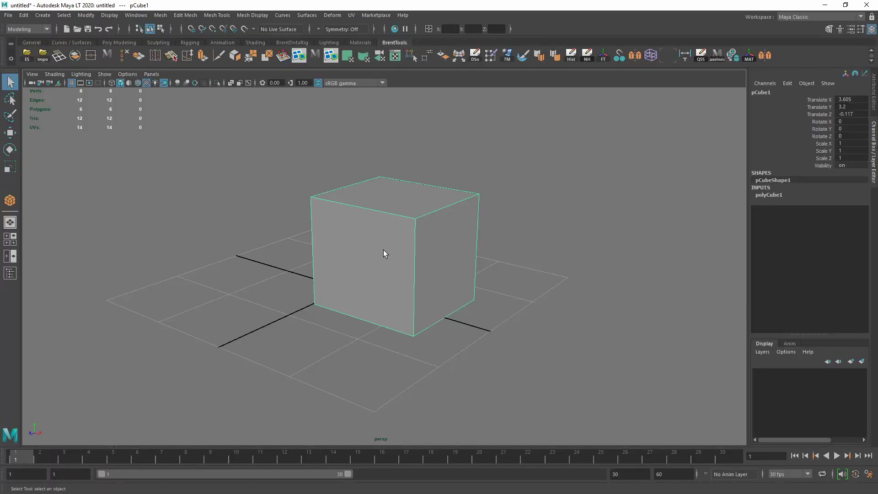
pyautogui.keyDown('alt'); pyautogui.moveTo(383, 249); pyautogui.dragTo(366, 253); pyautogui.keyUp('alt')
pyautogui.click(10, 273)
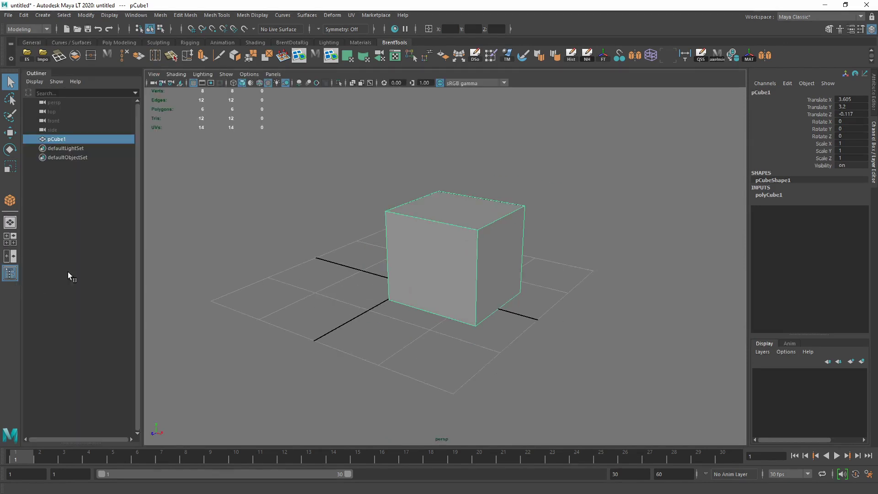
# - Group the cube into a new group1 using Edit > Group
pyautogui.keyDown('alt'); pyautogui.moveTo(429, 255); pyautogui.dragTo(357, 237); pyautogui.keyUp('alt')
pyautogui.moveTo(357, 237)
pyautogui.keyDown('alt'); pyautogui.mouseDown(button='right')
pyautogui.moveTo(298, 203)
pyautogui.moveTo(362, 243)
pyautogui.mouseUp(button='right'); pyautogui.keyUp('alt')
pyautogui.click(46, 15)
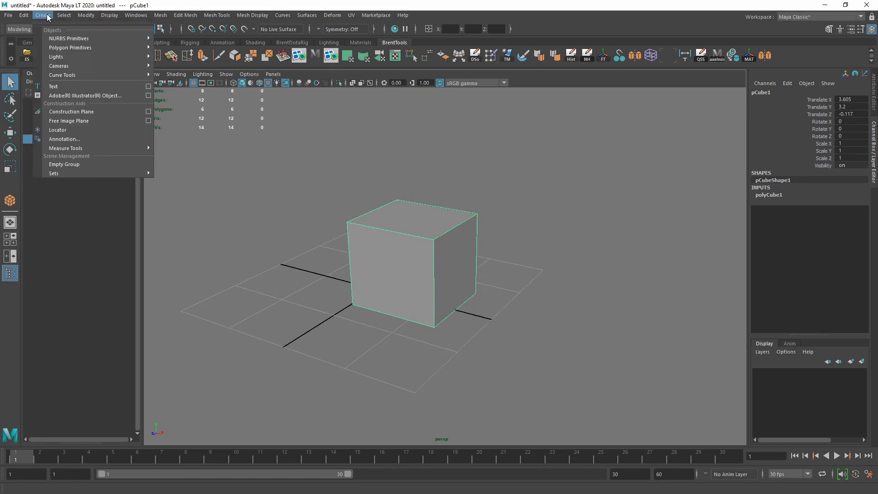
pyautogui.moveTo(24, 15)
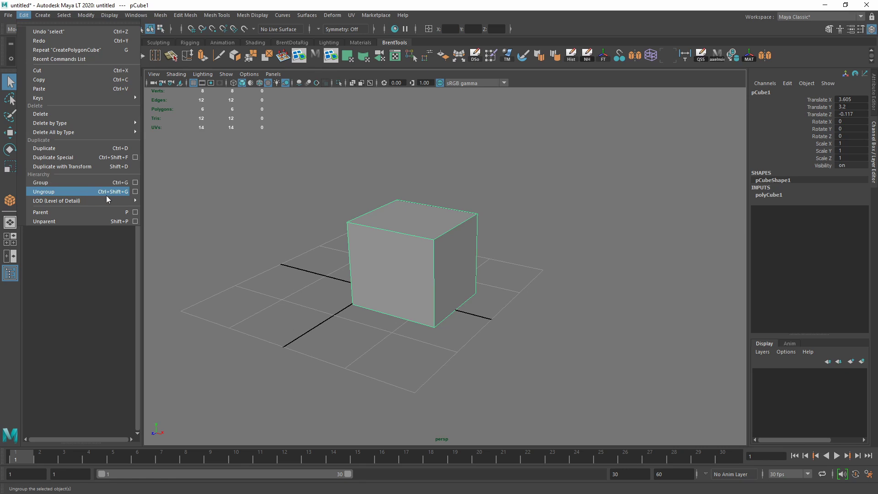
pyautogui.click(71, 182)
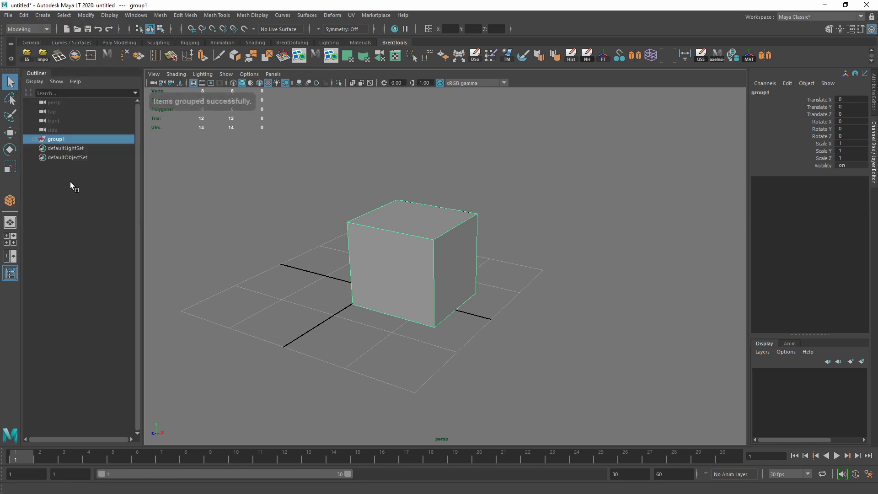
# - Expand group1, select pCube1 and slide it along X and back with the Move tool
pyautogui.click(34, 139)
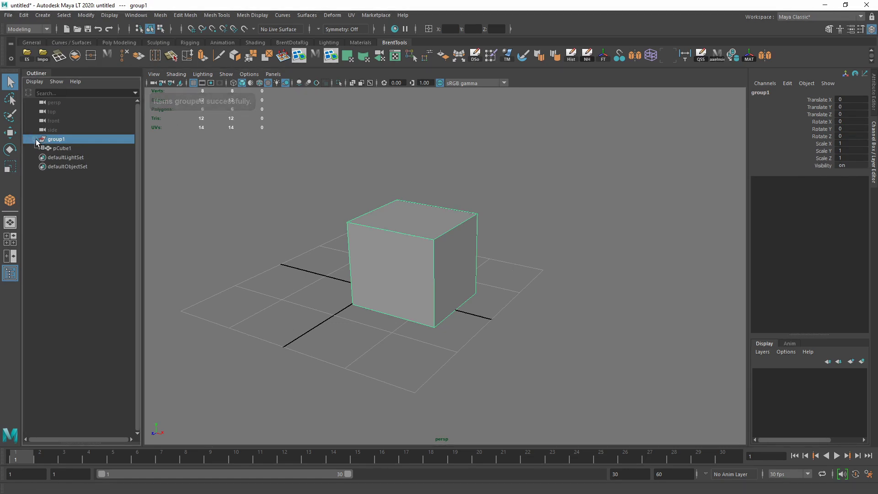
pyautogui.click(61, 147)
pyautogui.click(63, 138)
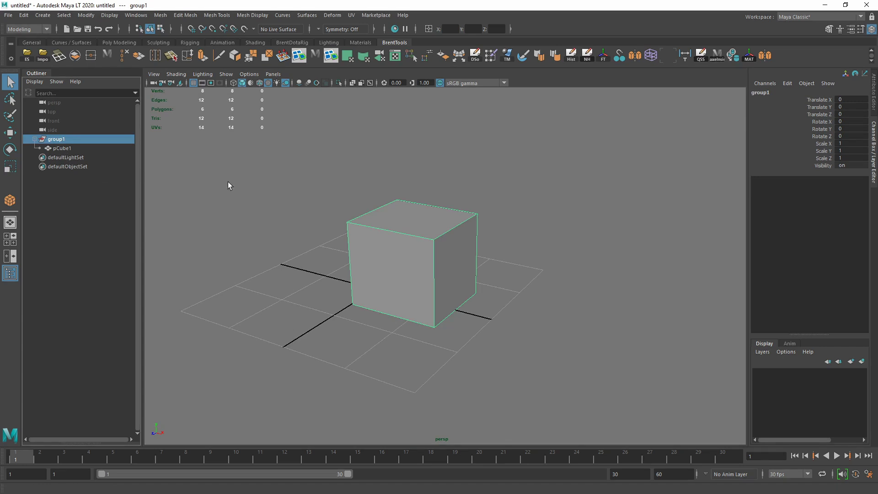
pyautogui.press('w')
pyautogui.click(414, 298)
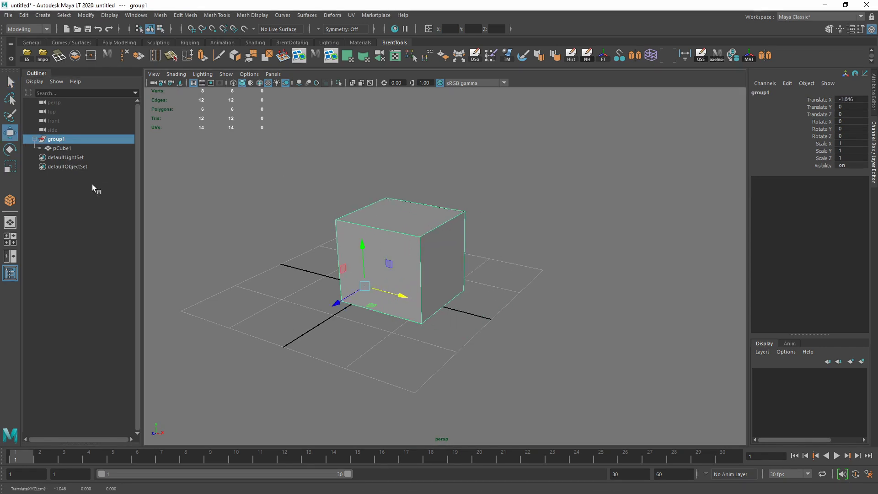
pyautogui.click(77, 148)
pyautogui.moveTo(453, 268)
pyautogui.mouseDown()
pyautogui.moveTo(412, 256)
pyautogui.moveTo(452, 267)
pyautogui.mouseUp()
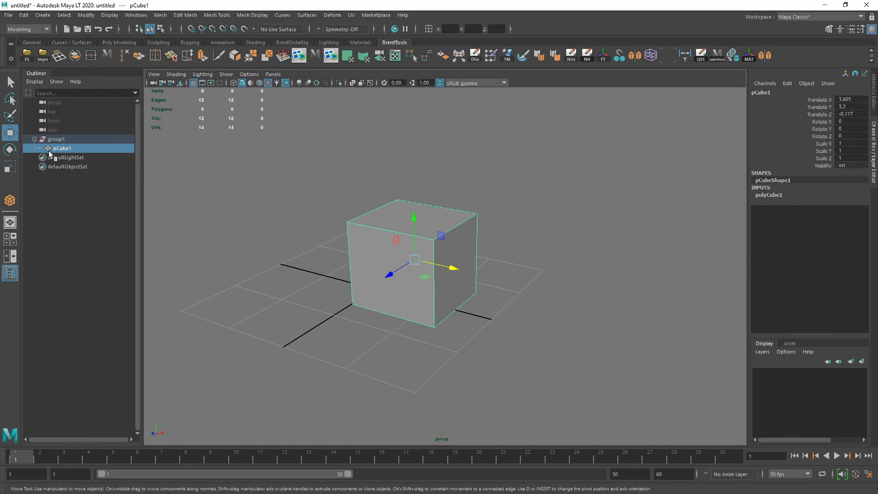